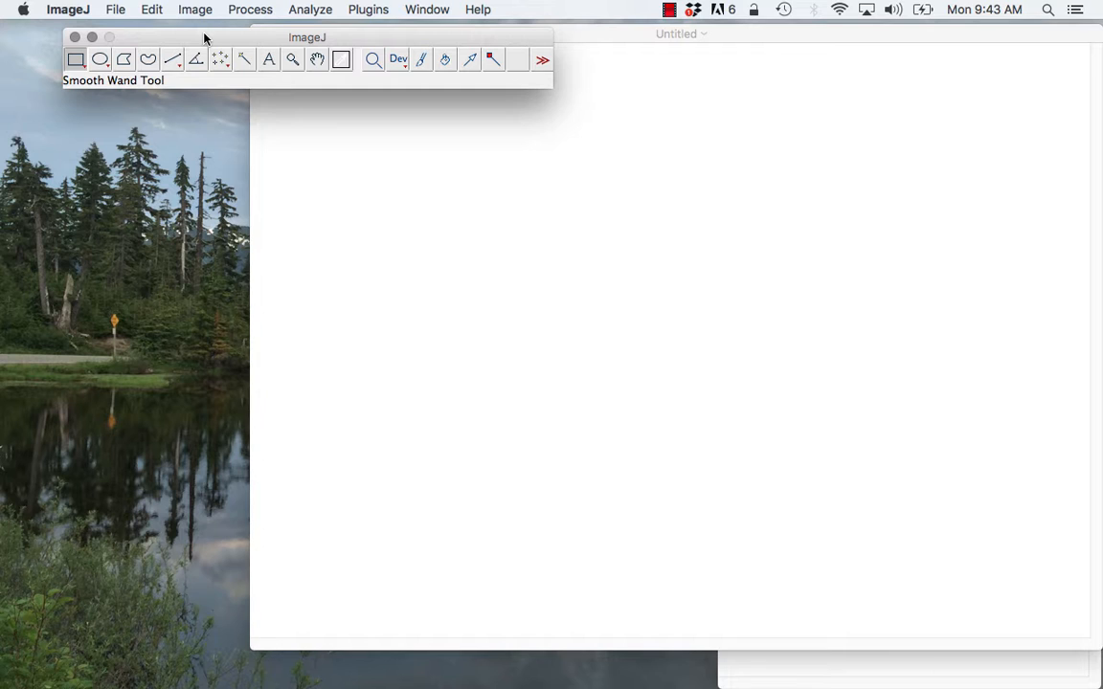
# - Open the image GroupB Scan1.jpg from the Desktop and move its window clear of the toolbar
pyautogui.click(113, 9)
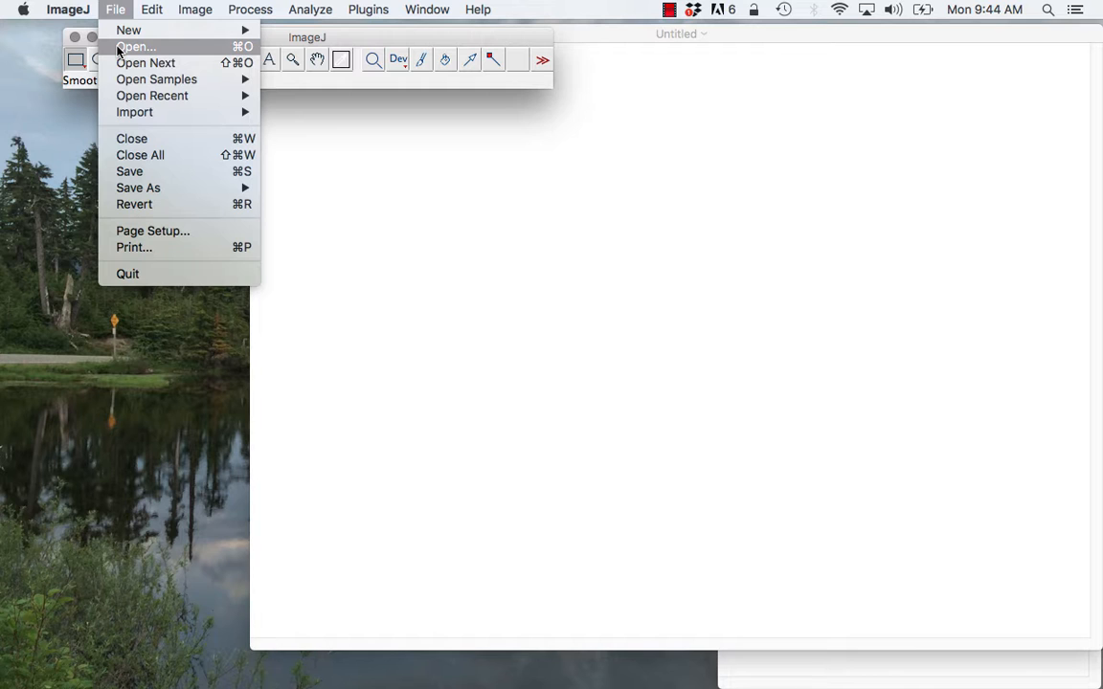
pyautogui.click(118, 48)
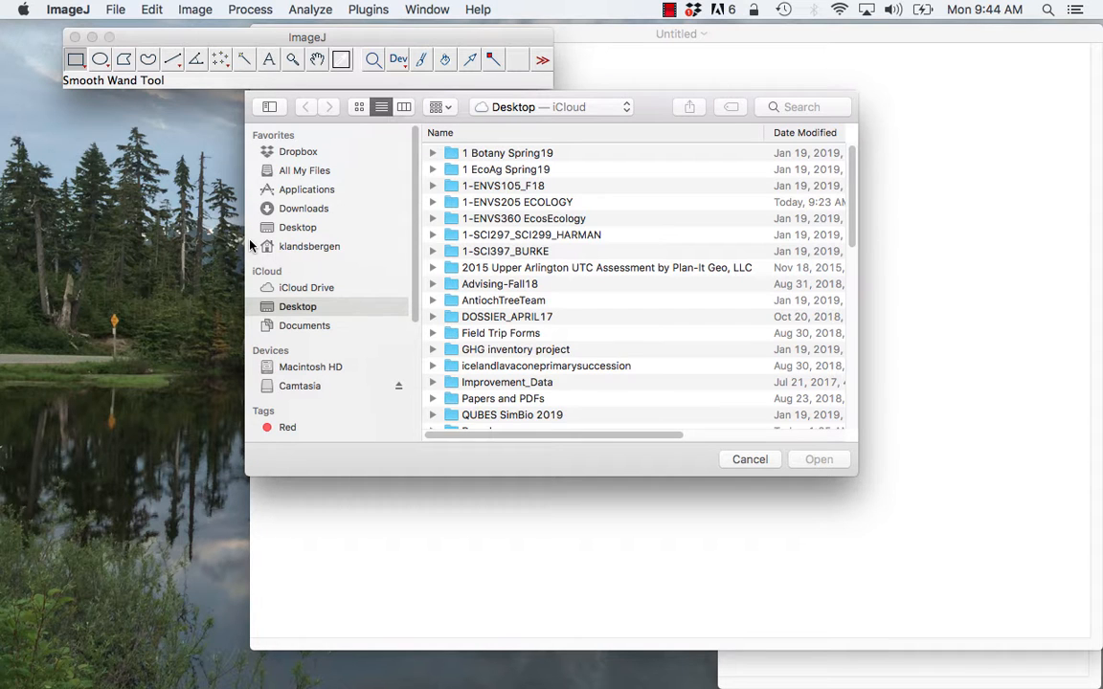
pyautogui.scroll(-10, 547, 319)
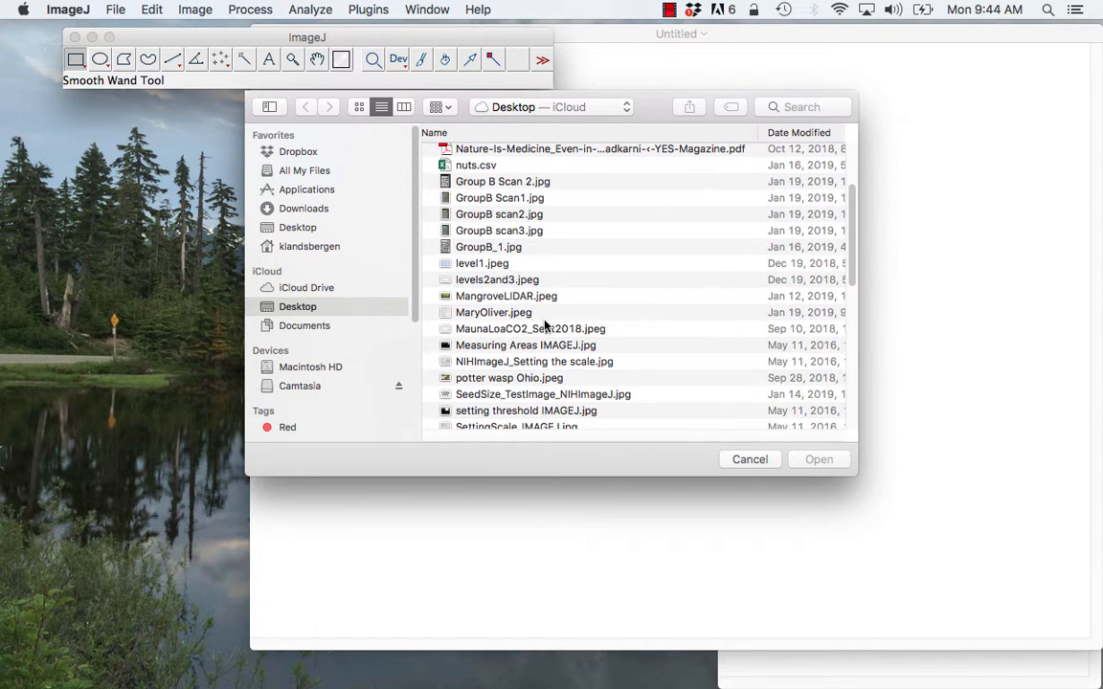
pyautogui.click(497, 199)
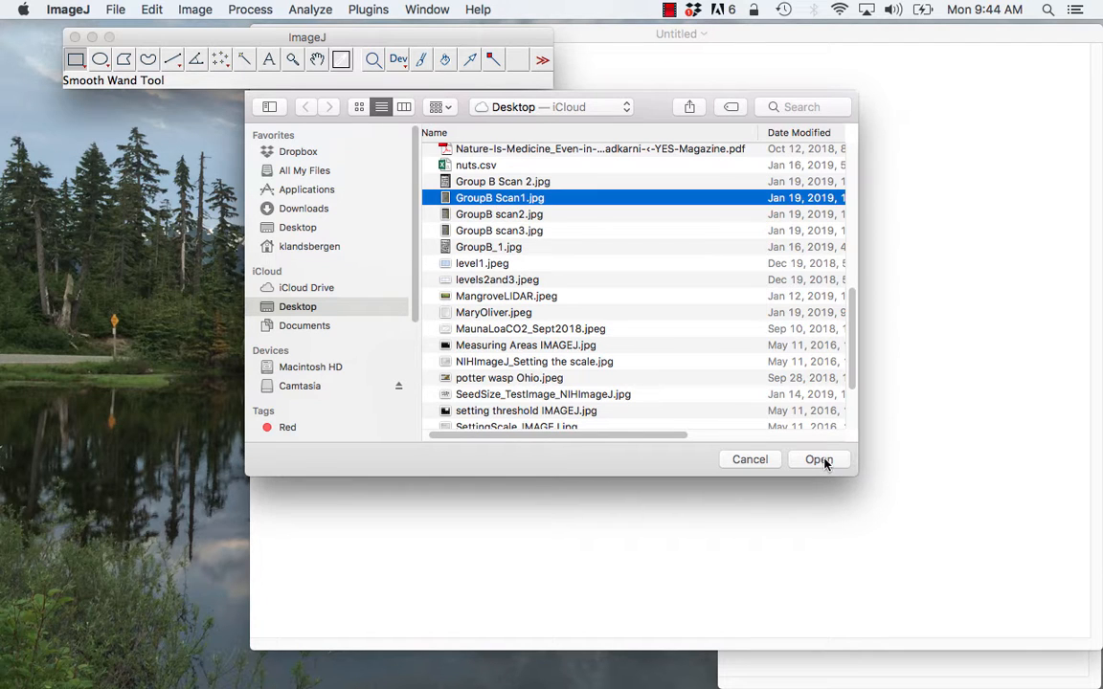
pyautogui.click(821, 460)
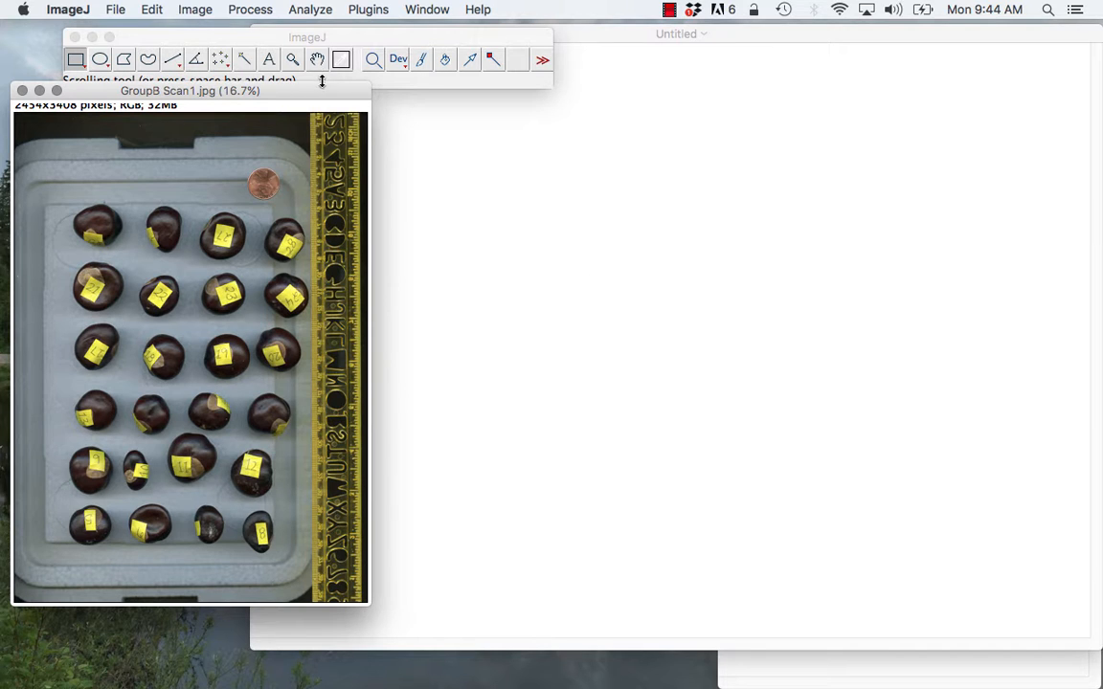
pyautogui.moveTo(320, 91); pyautogui.dragTo(528, 111)
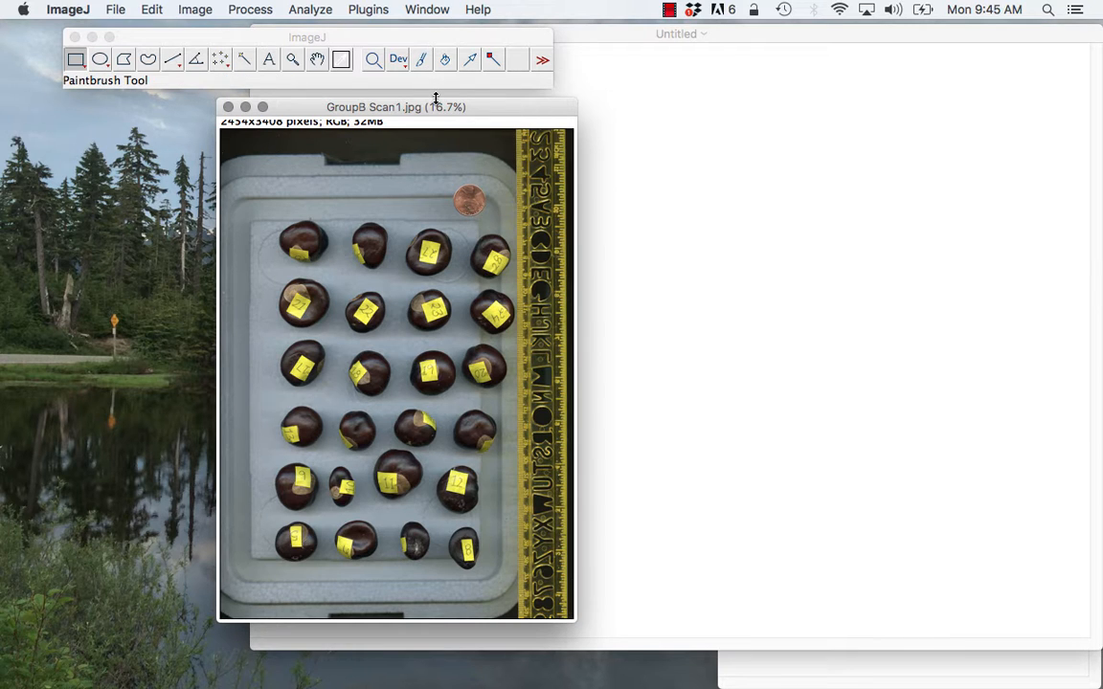
# - Rotate the scanned image 90 degrees left
pyautogui.click(190, 9)
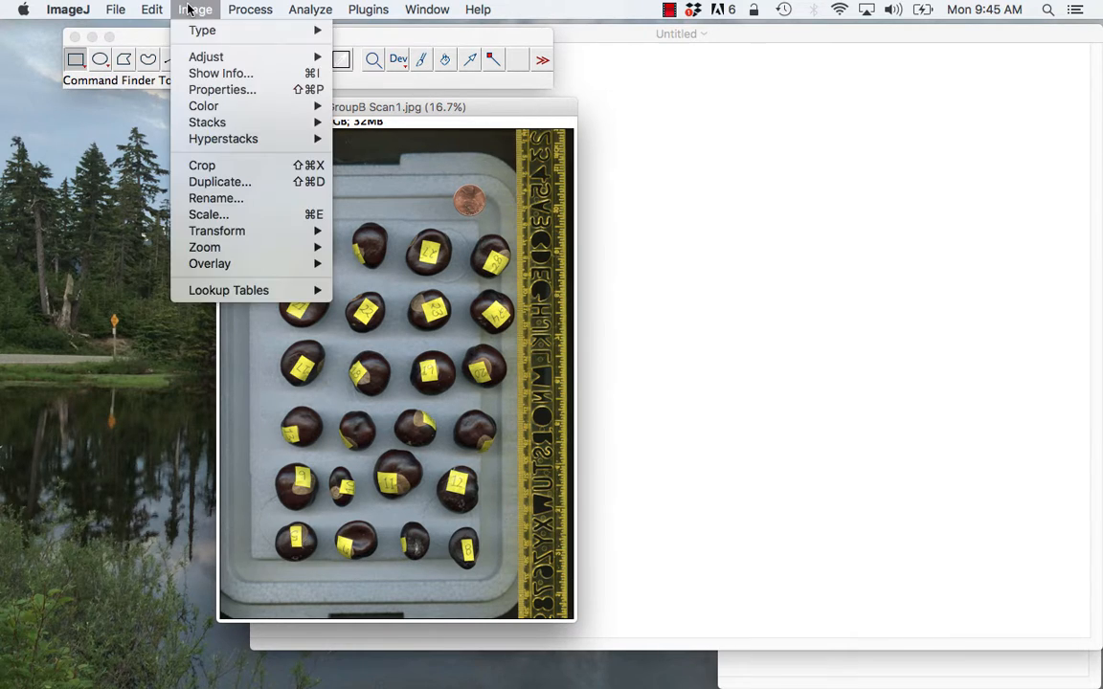
pyautogui.moveTo(242, 239)
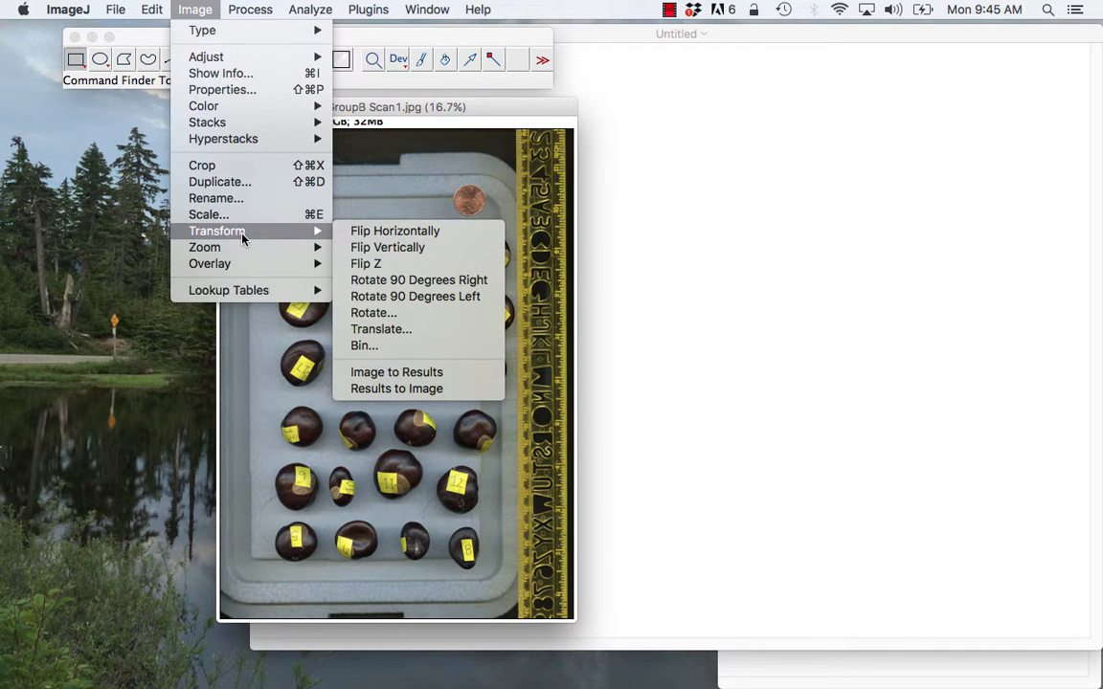
pyautogui.click(371, 297)
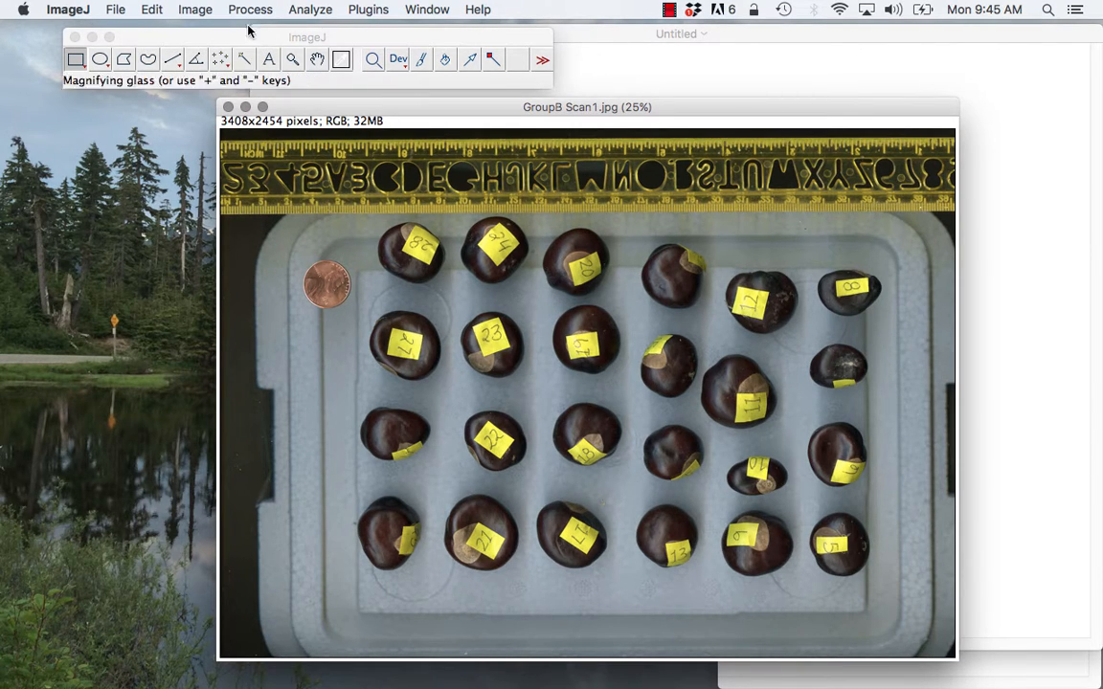
# - Draw a straight line about 116 pixels long across one centimetre of the ruler, between the 14 and 15 marks
pyautogui.click(197, 9)
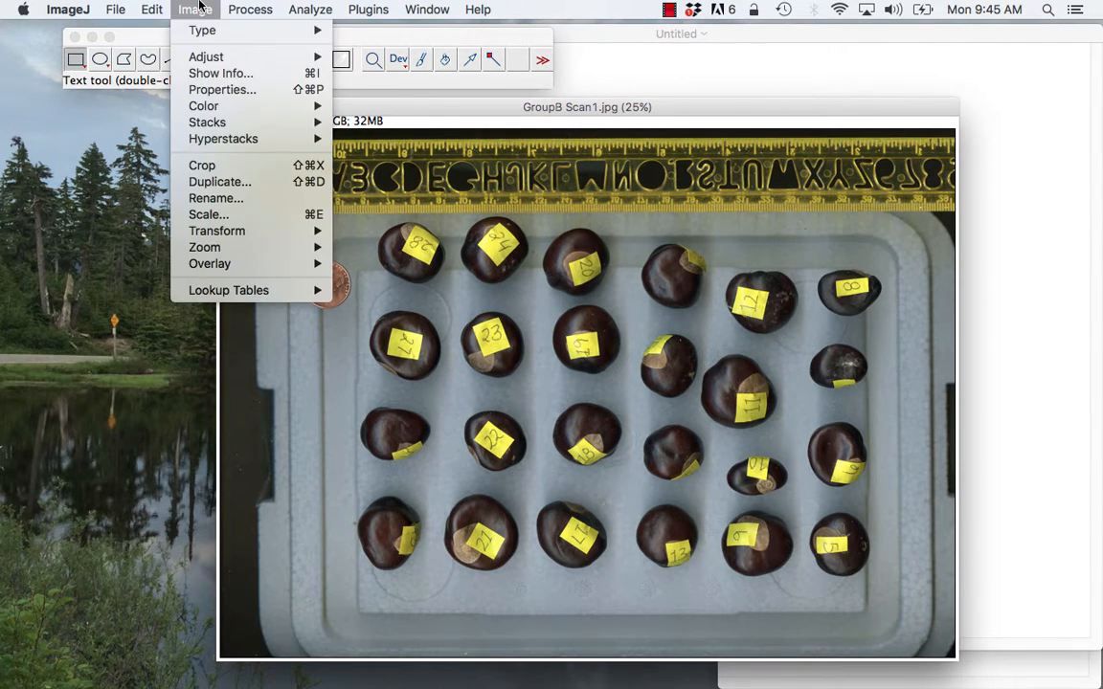
pyautogui.moveTo(248, 248)
pyautogui.click(588, 109)
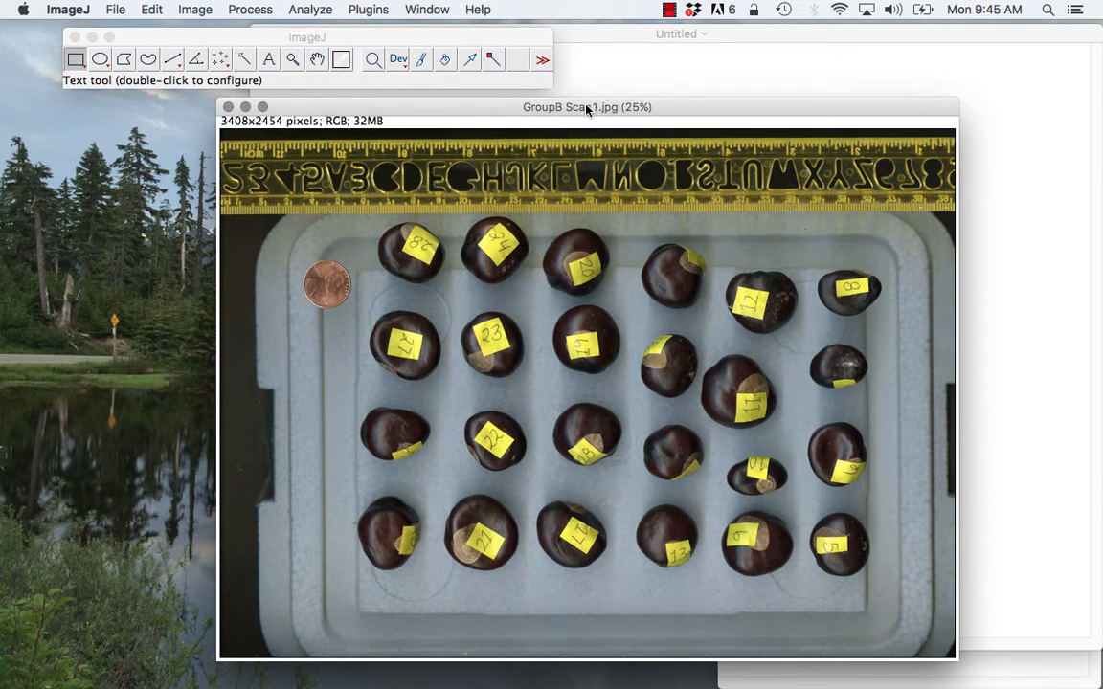
pyautogui.press('+')
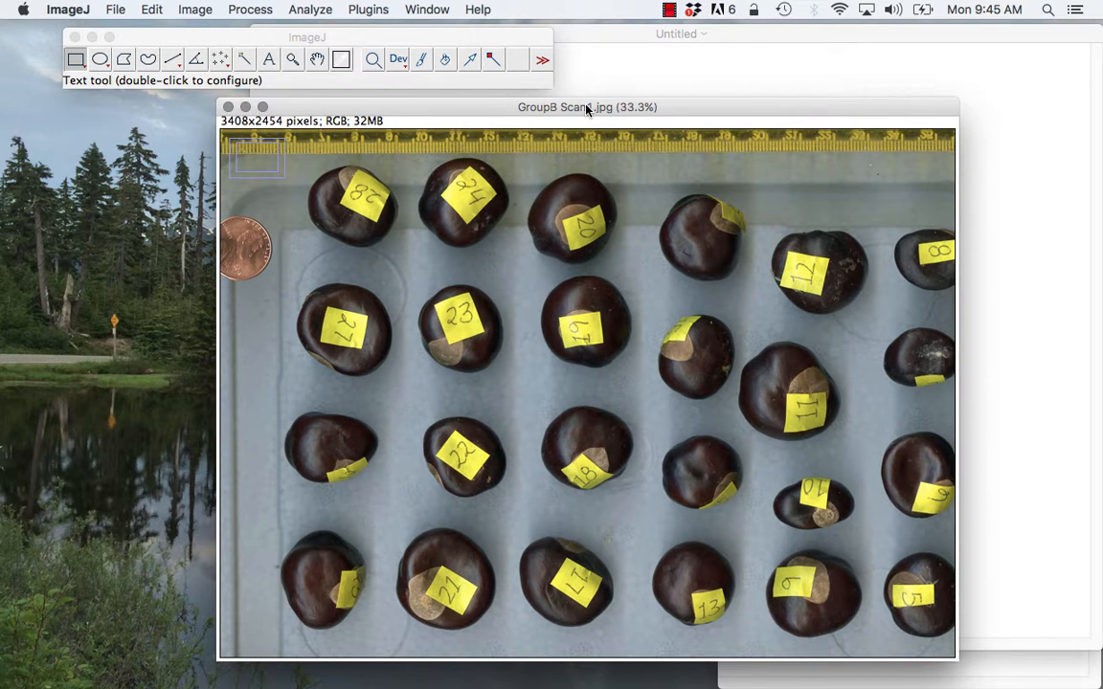
pyautogui.press('+')
pyautogui.press('+')
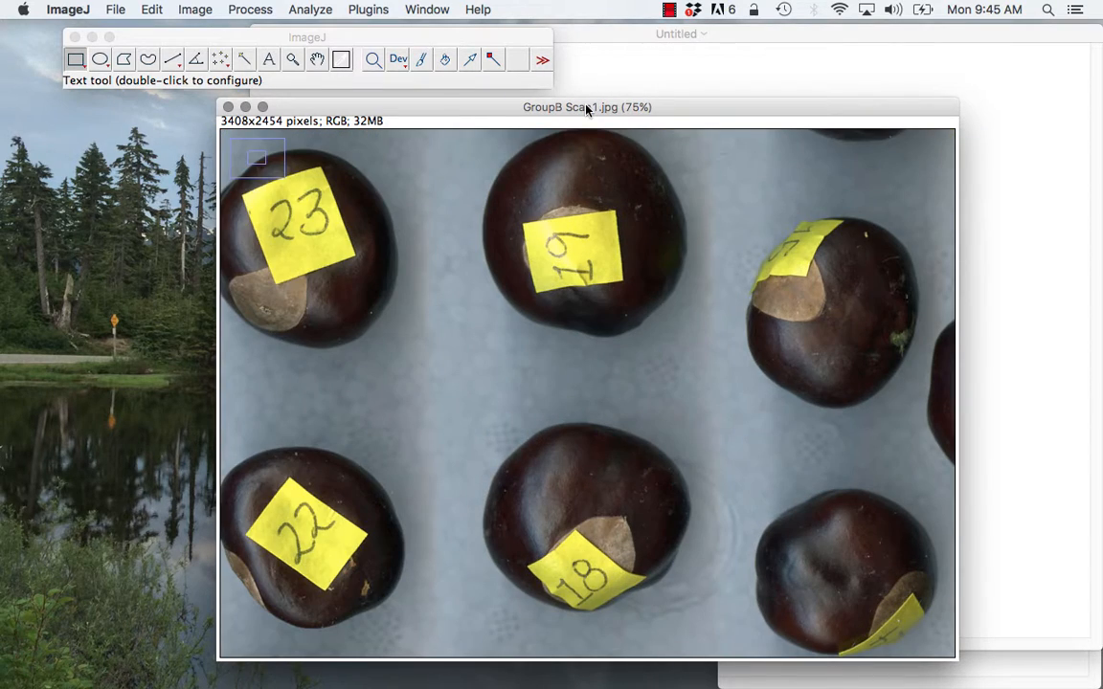
pyautogui.scroll(10, 693, 264)
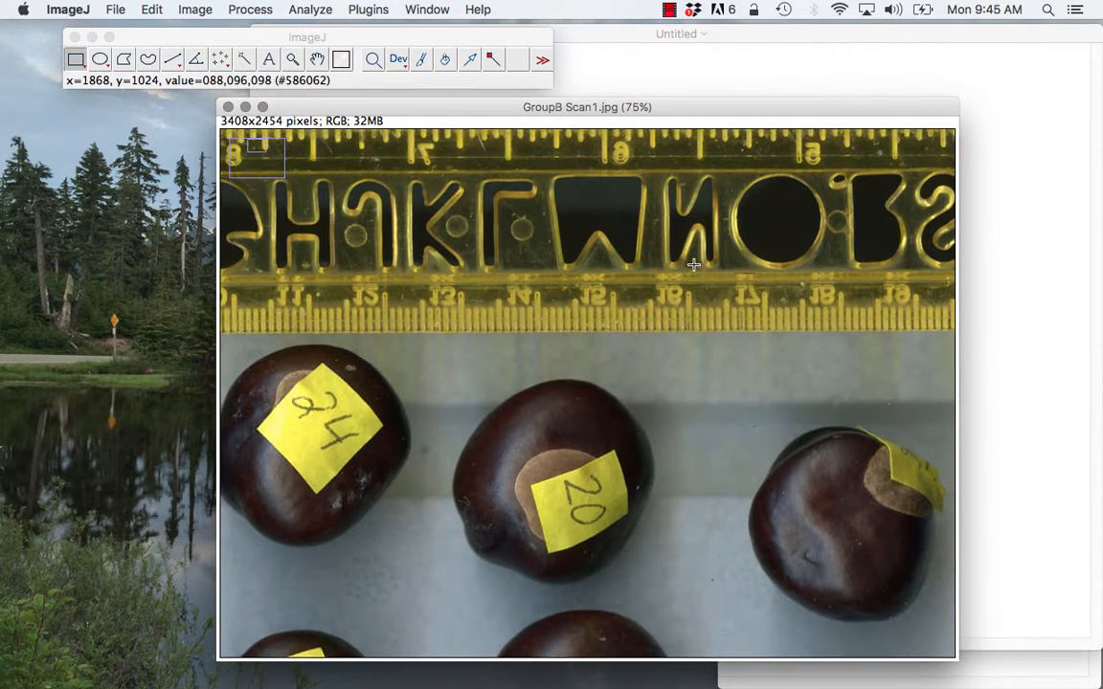
pyautogui.scroll(2, 693, 264)
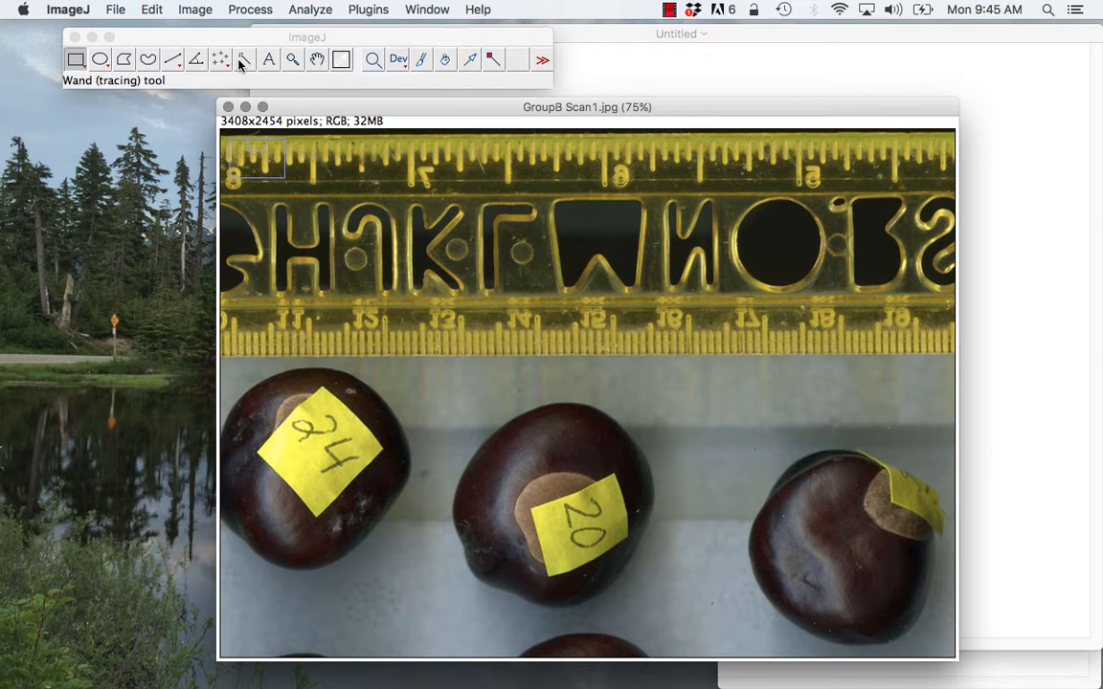
pyautogui.click(173, 61)
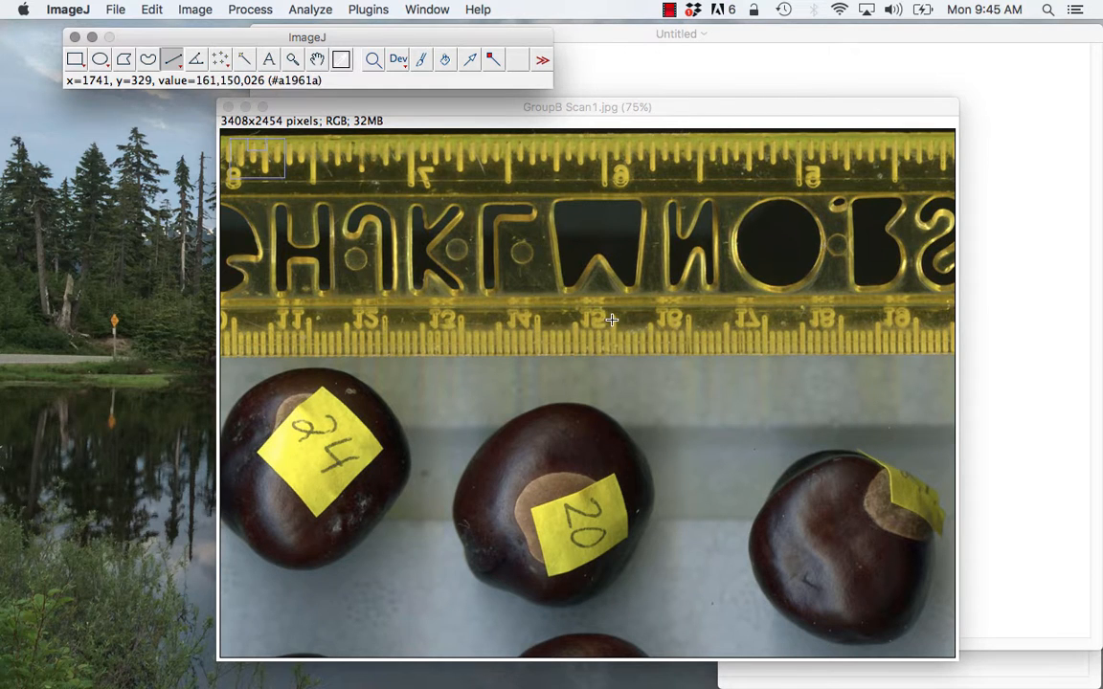
pyautogui.click(535, 322)
pyautogui.moveTo(536, 321)
pyautogui.mouseDown()
pyautogui.moveTo(595, 328)
pyautogui.moveTo(611, 319)
pyautogui.mouseUp()
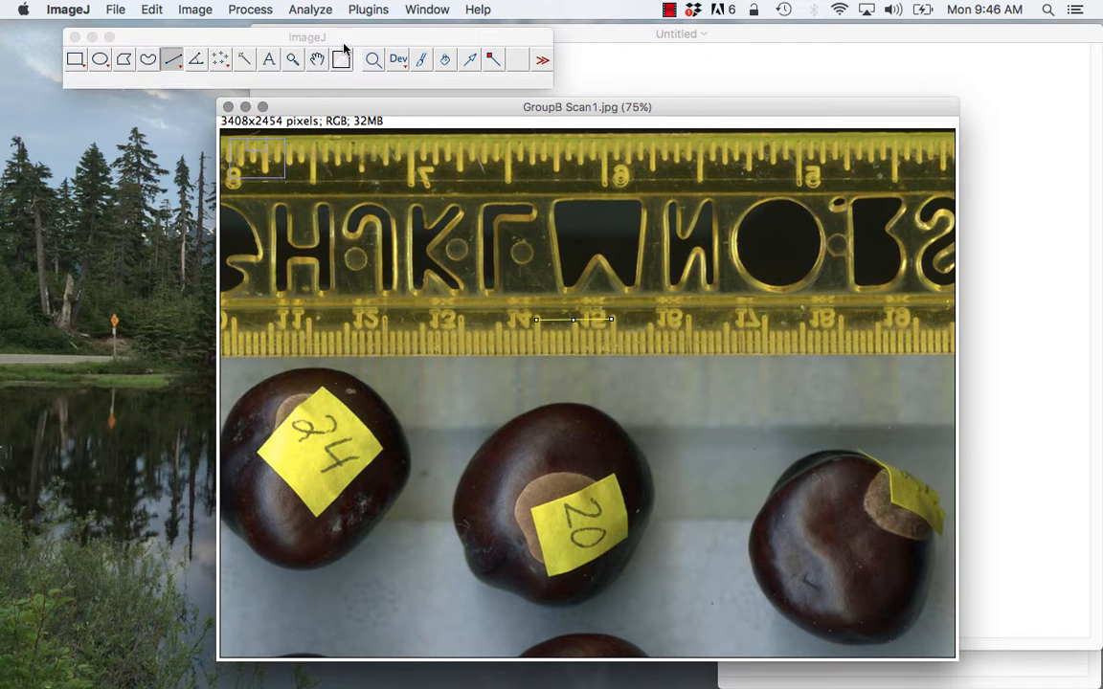
# - Start setting the image scale from the drawn line, with a known distance of 1.0
pyautogui.click(302, 8)
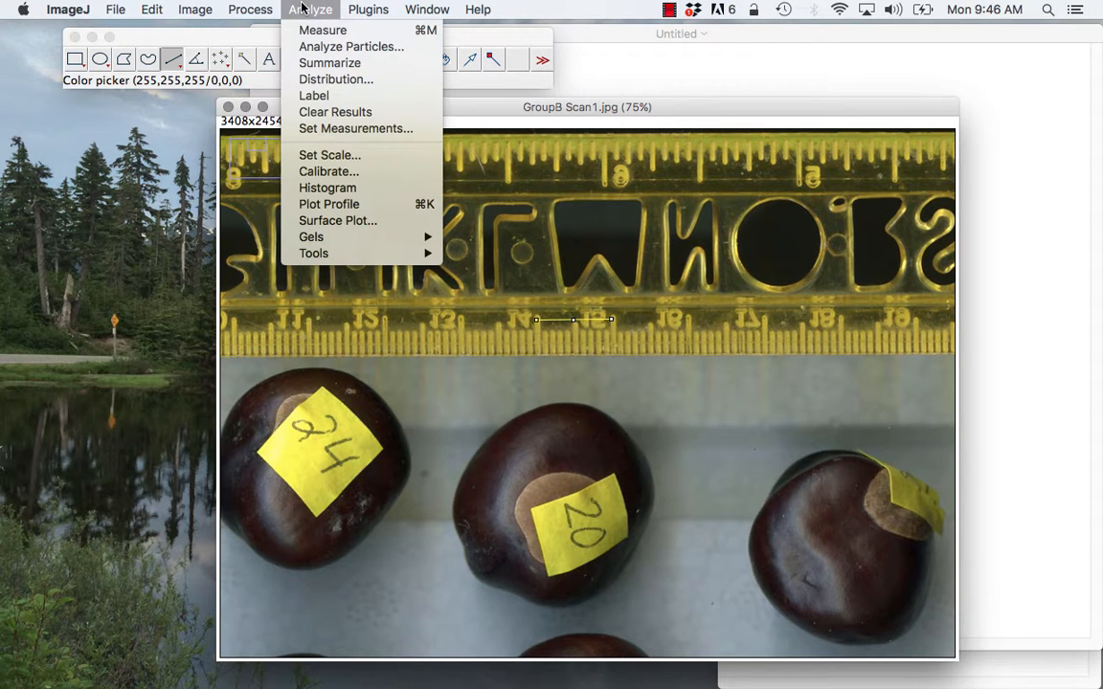
pyautogui.click(308, 156)
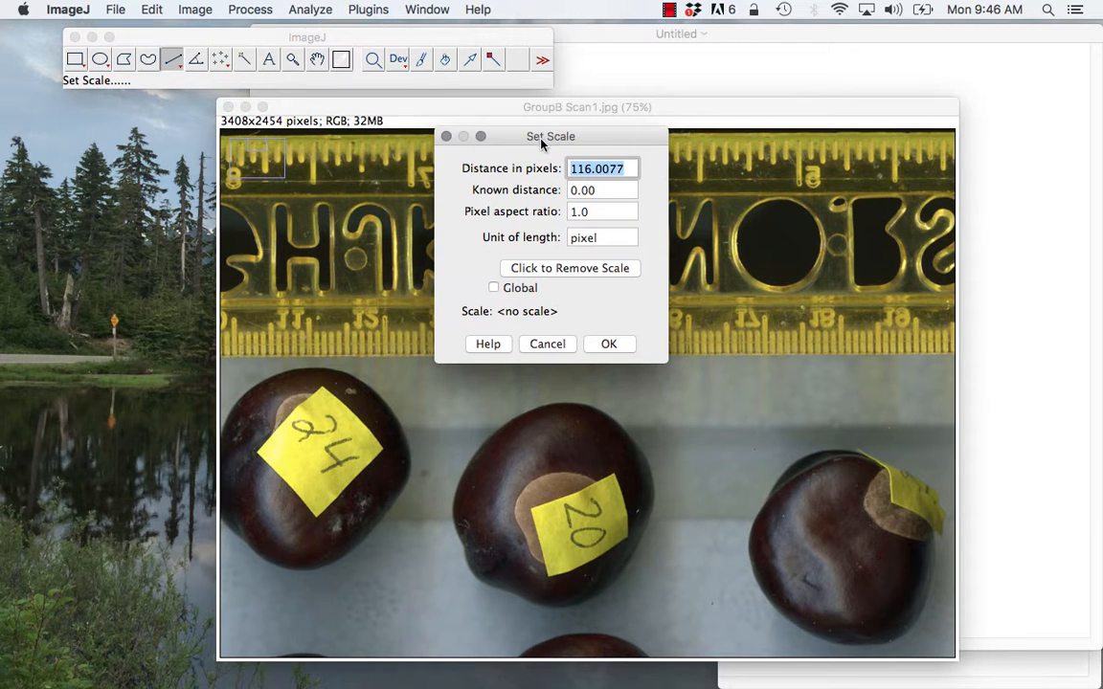
pyautogui.moveTo(542, 143); pyautogui.dragTo(789, 181)
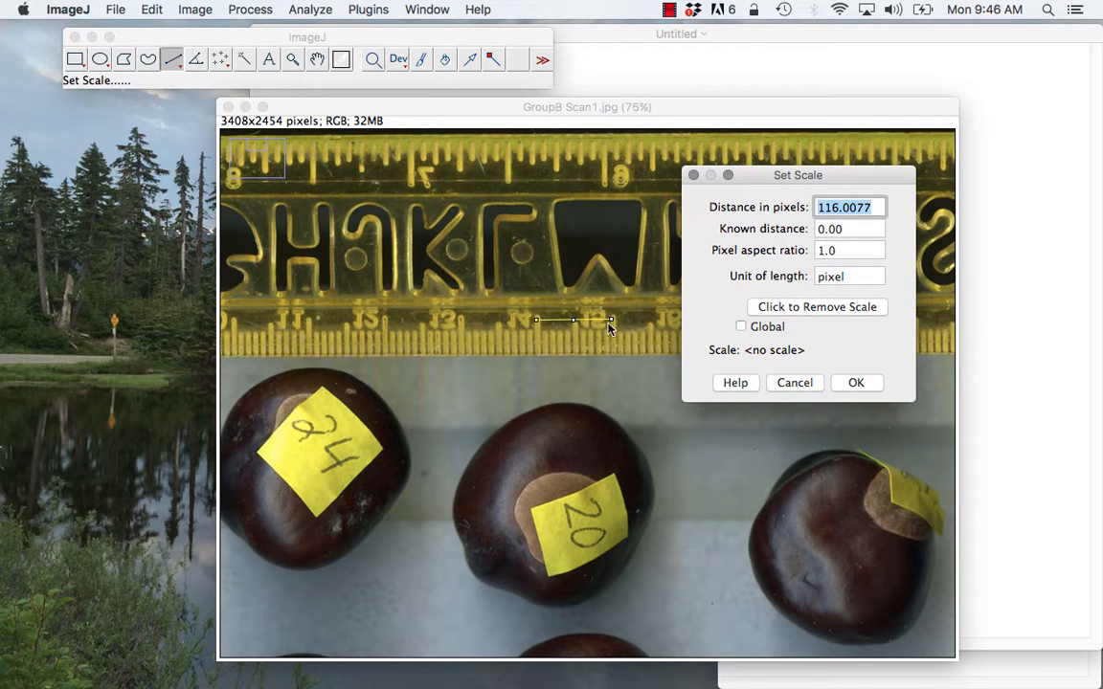
pyautogui.click(849, 230)
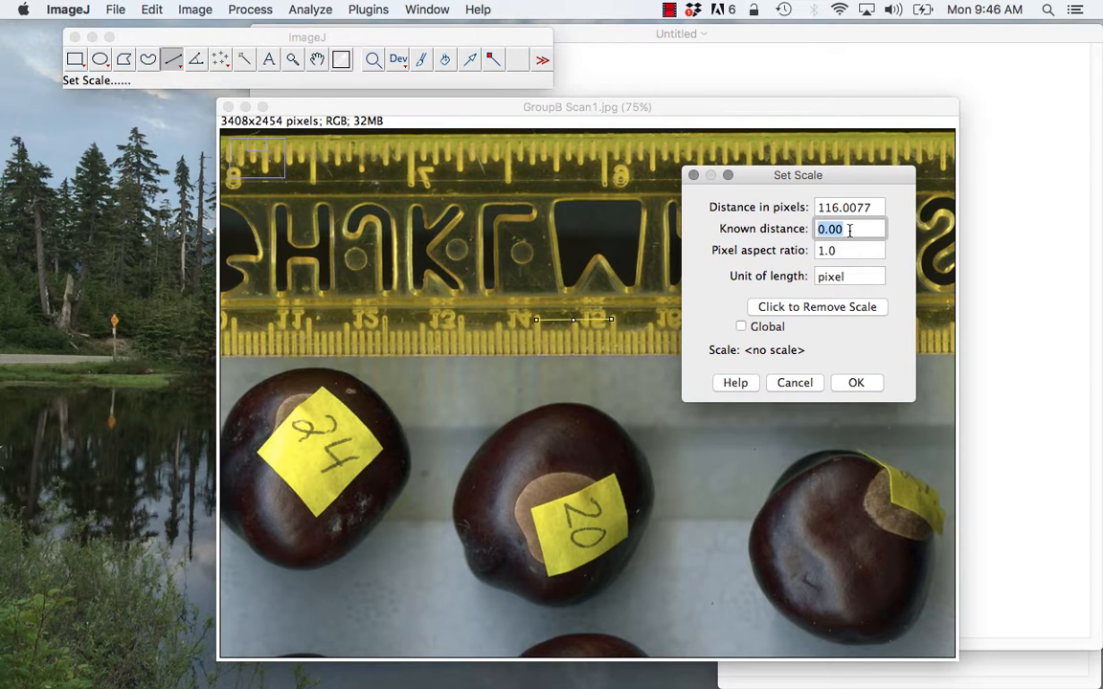
pyautogui.click(849, 230)
pyautogui.moveTo(849, 230); pyautogui.dragTo(759, 212)
pyautogui.write('1.0')
pyautogui.press('Tab')
pyautogui.press('Tab')
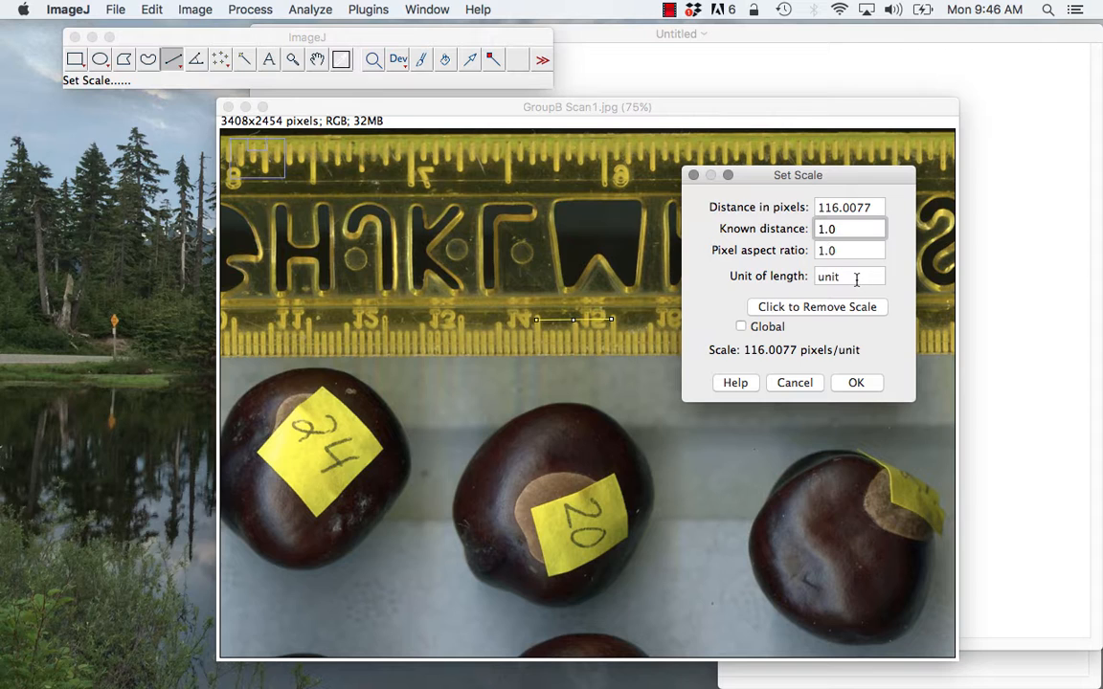
# - Set the scale's unit of length to cm and apply the scale
pyautogui.write('CM')
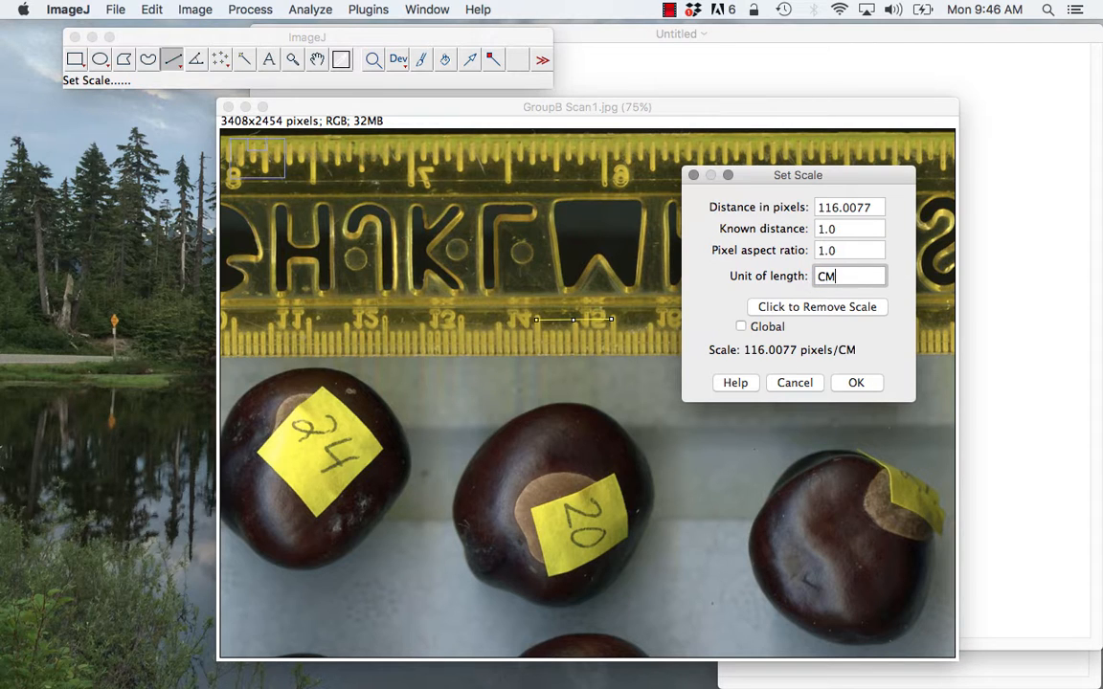
pyautogui.press('BackSpace')
pyautogui.press('BackSpace')
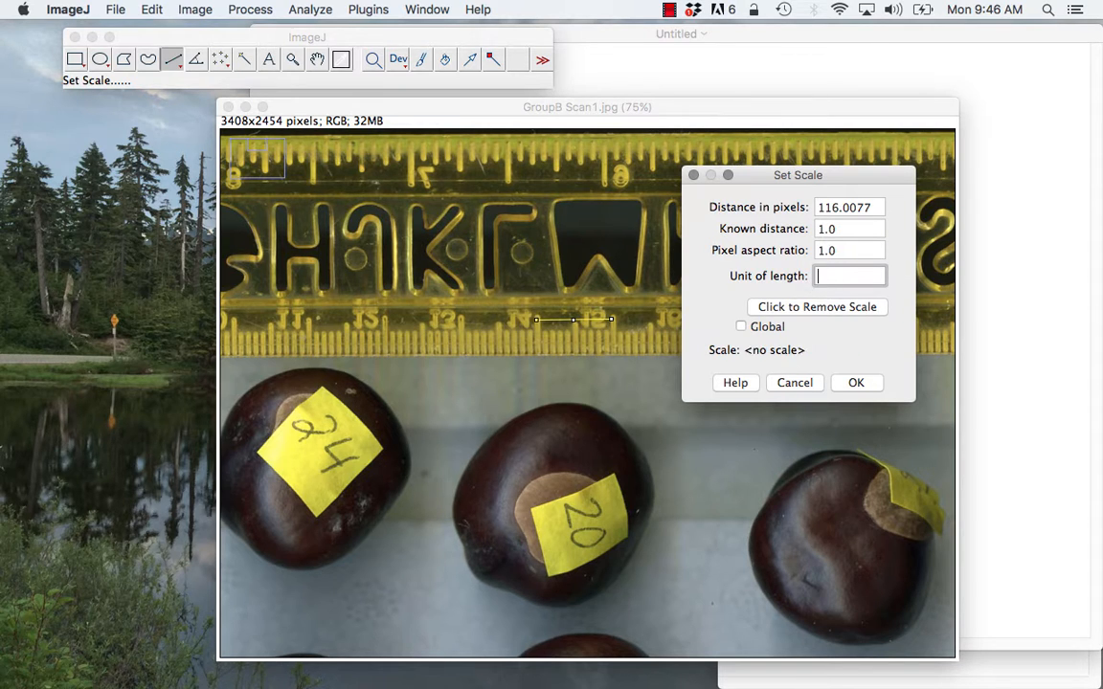
pyautogui.write('cm')
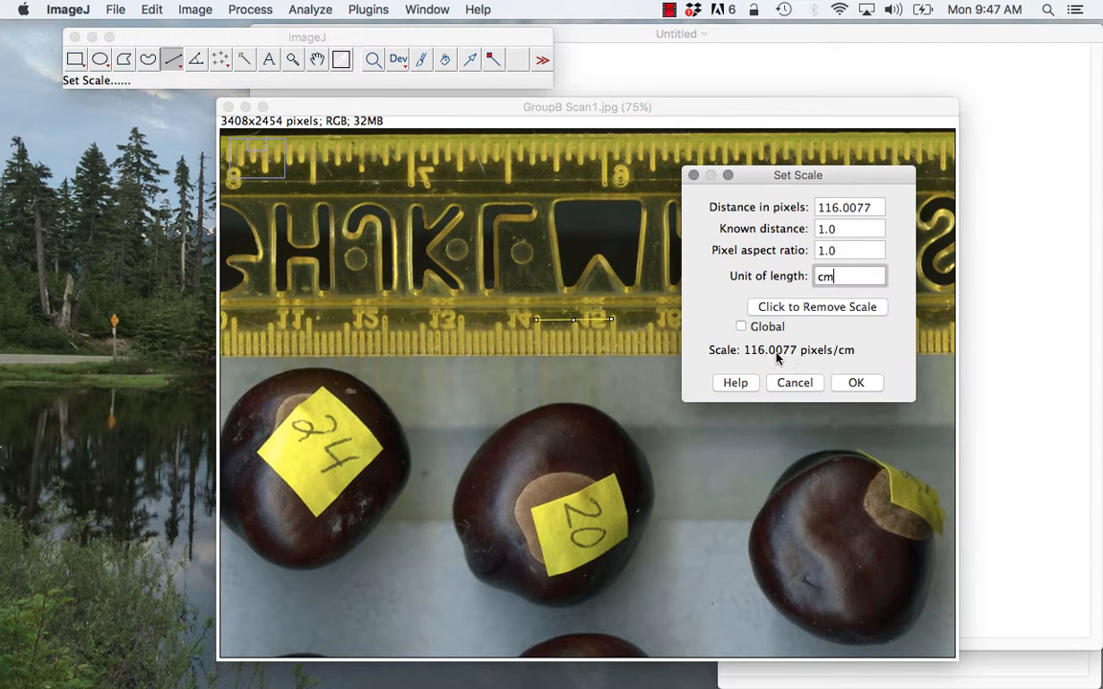
pyautogui.click(846, 383)
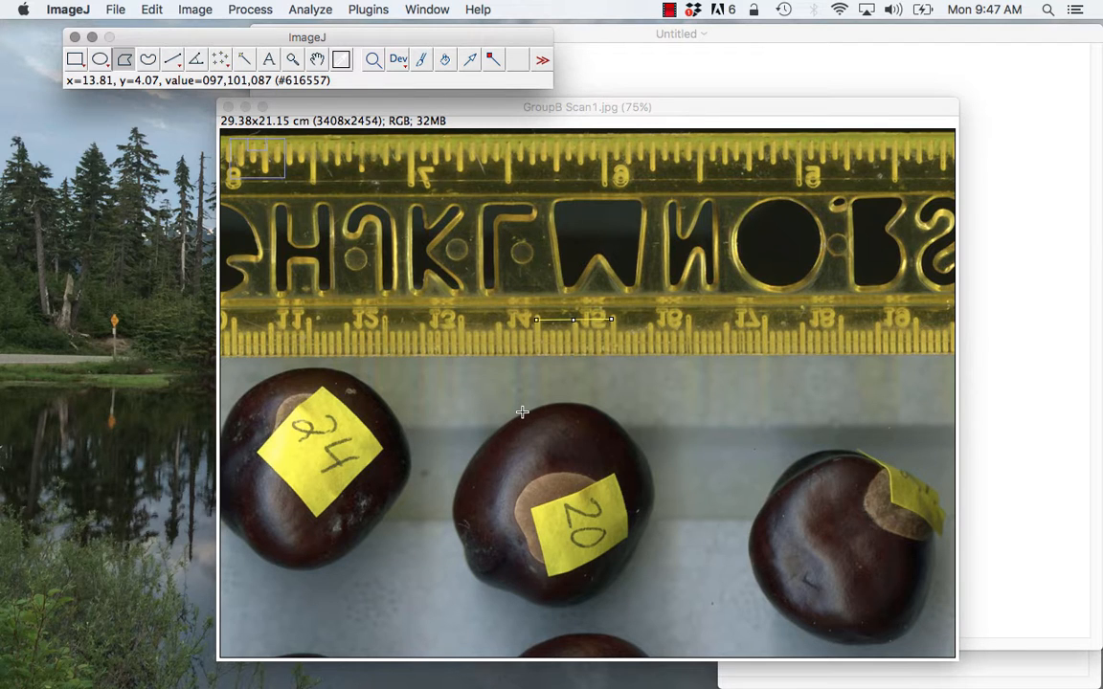
# - Trace a closed polygon selection around the edge of the nut labelled 20, with about twenty points
pyautogui.press('+')
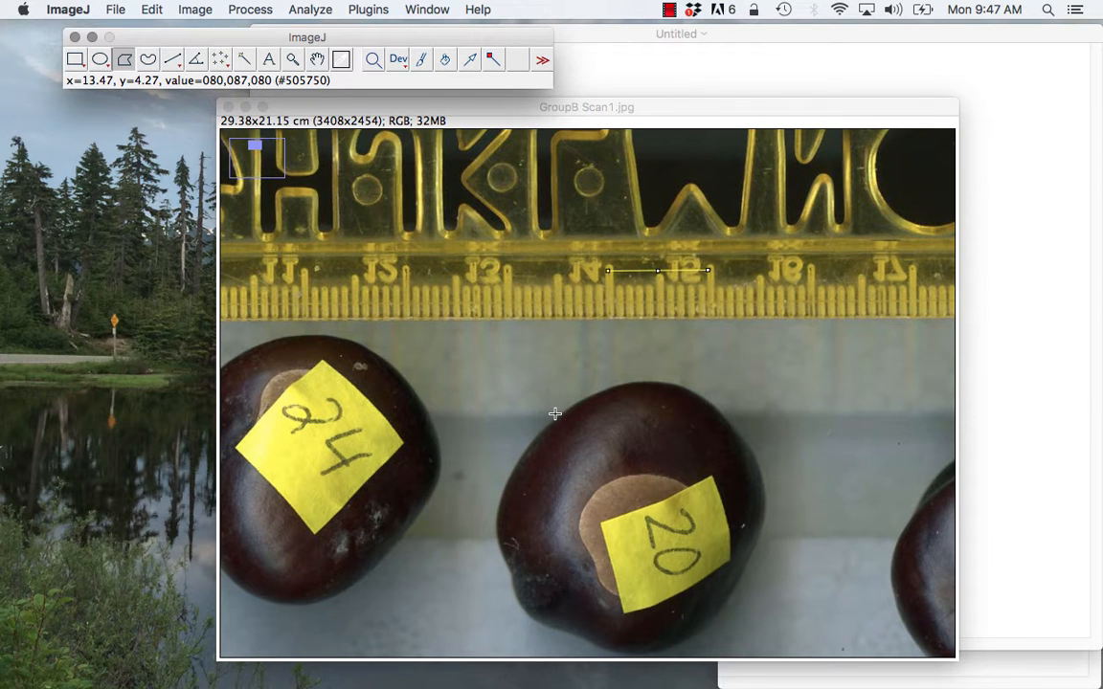
pyautogui.scroll(-3, 555, 414)
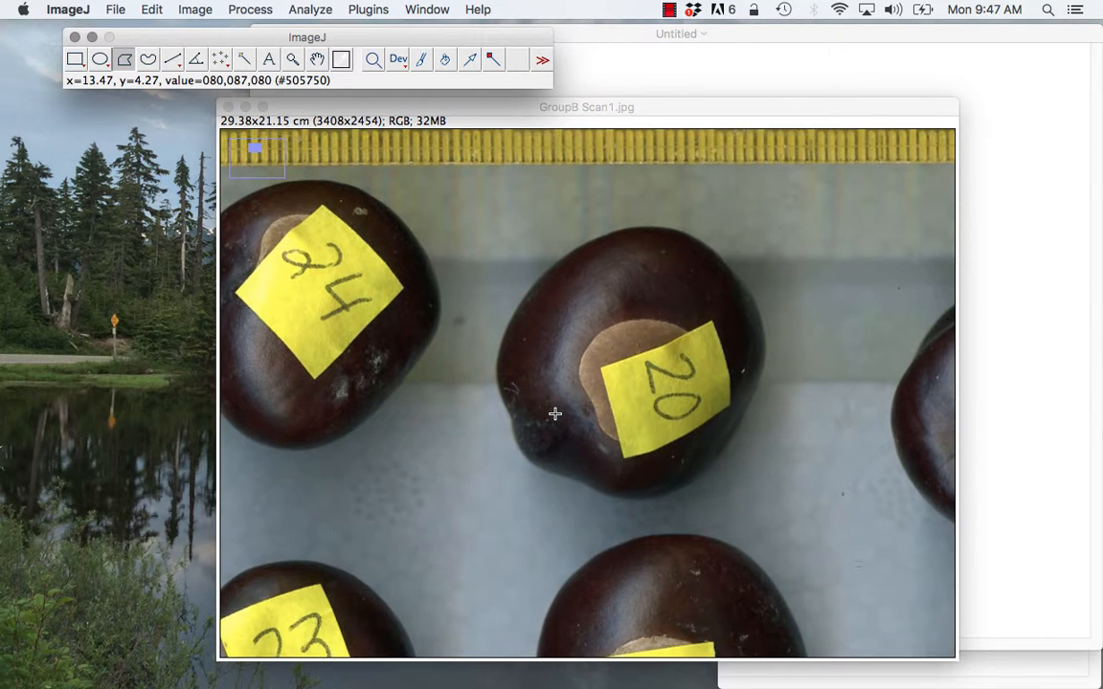
pyautogui.scroll(-1, 556, 414)
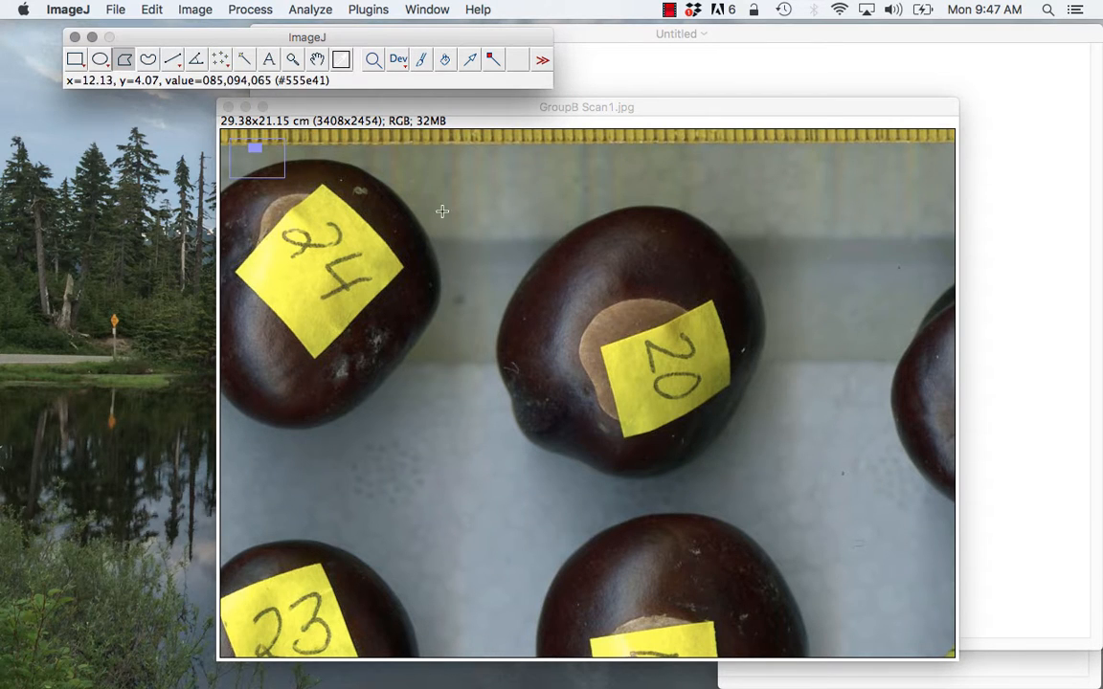
pyautogui.click(564, 235)
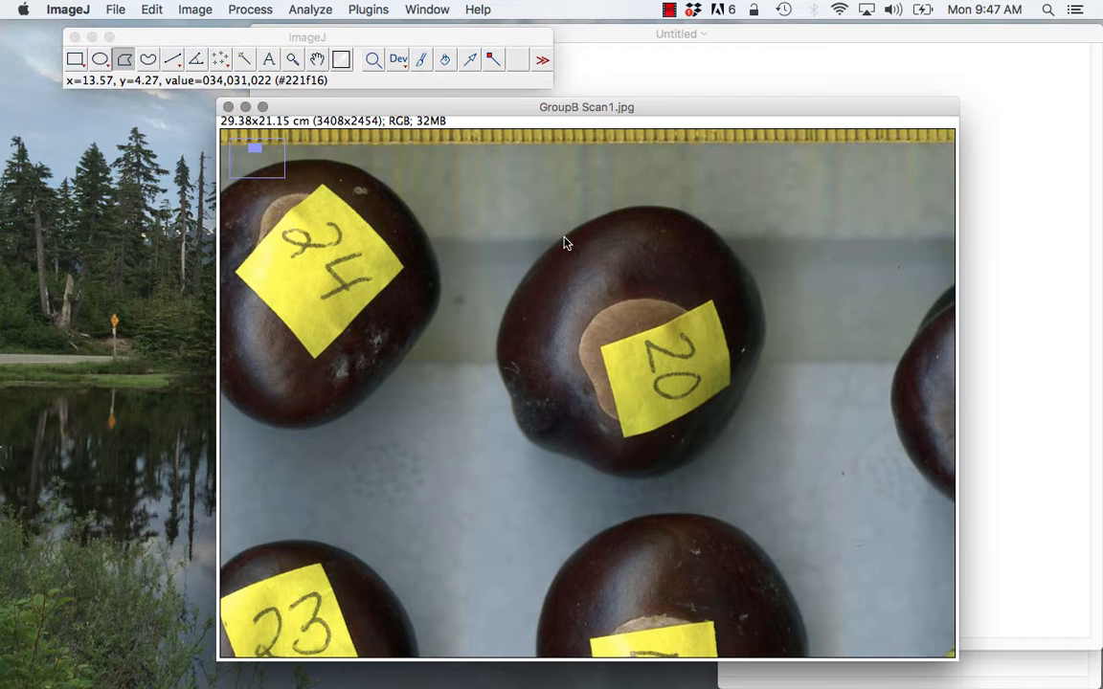
pyautogui.click(563, 239)
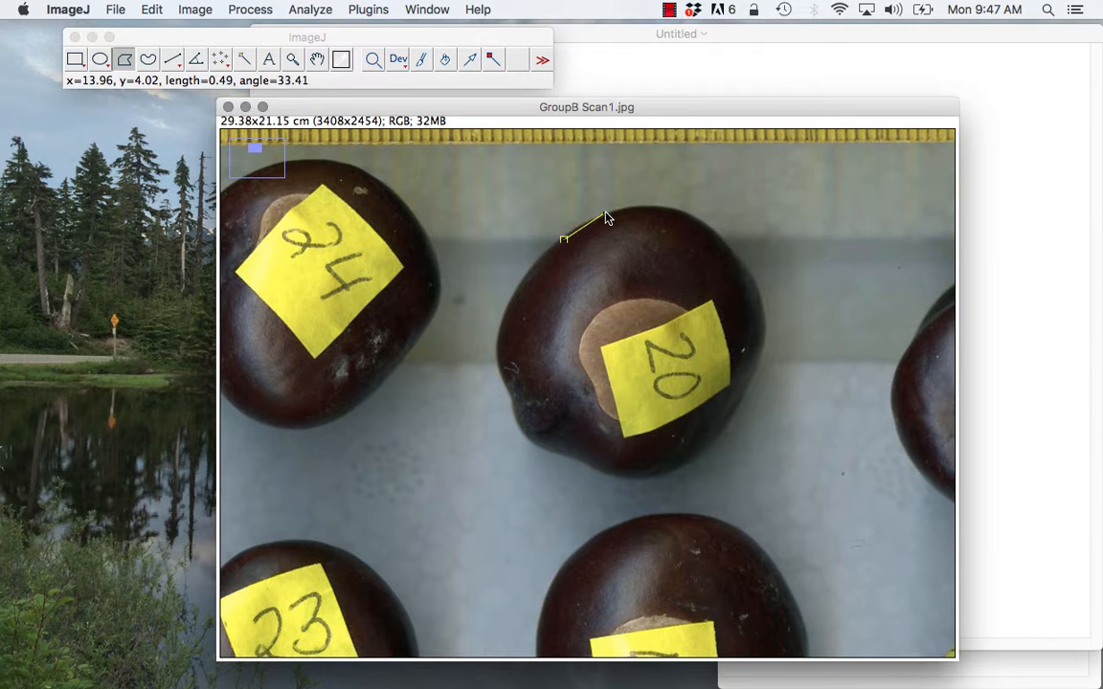
pyautogui.click(584, 224)
pyautogui.click(623, 208)
pyautogui.click(659, 208)
pyautogui.click(687, 212)
pyautogui.click(725, 239)
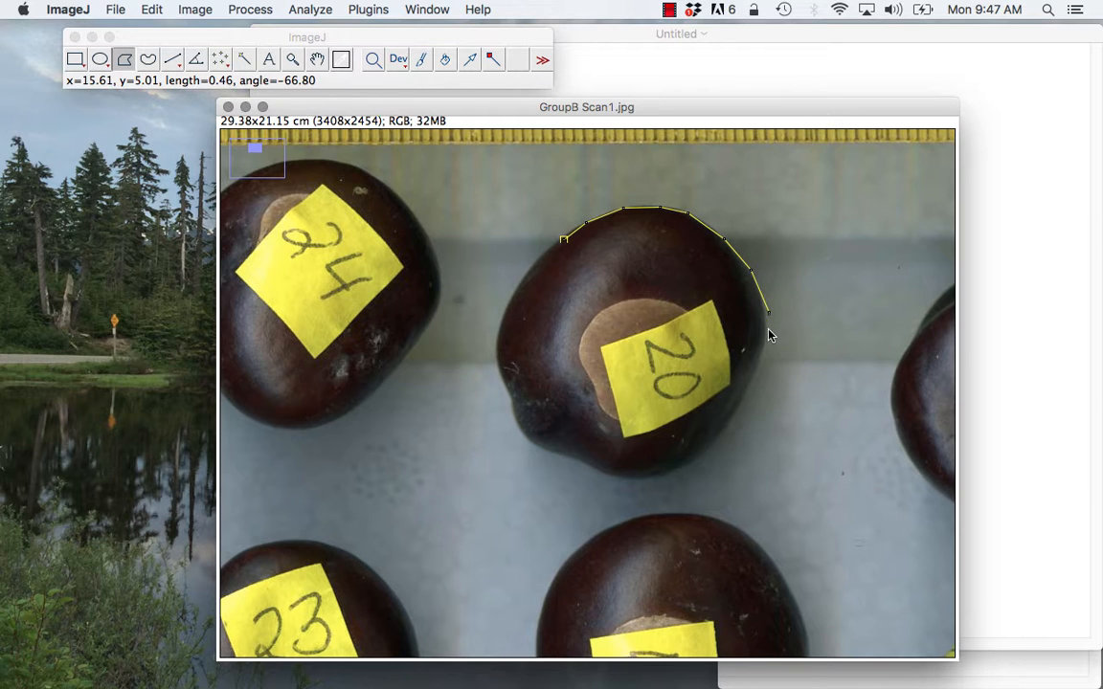
pyautogui.click(767, 312)
pyautogui.click(740, 403)
pyautogui.click(711, 449)
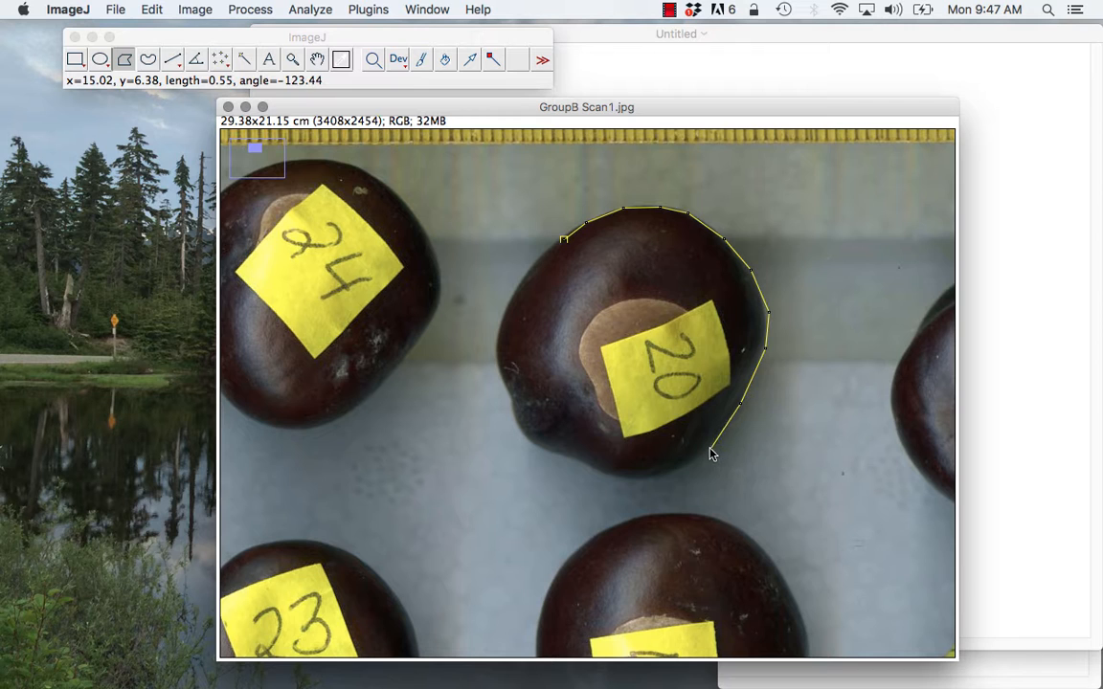
pyautogui.click(667, 475)
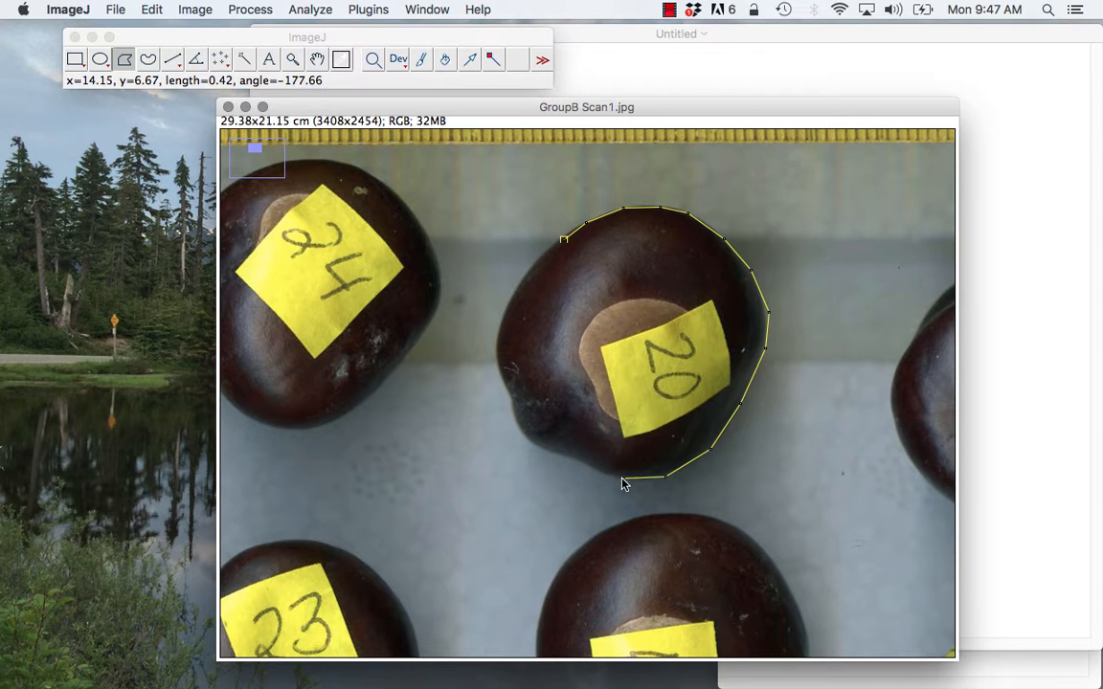
pyautogui.click(623, 478)
pyautogui.click(587, 470)
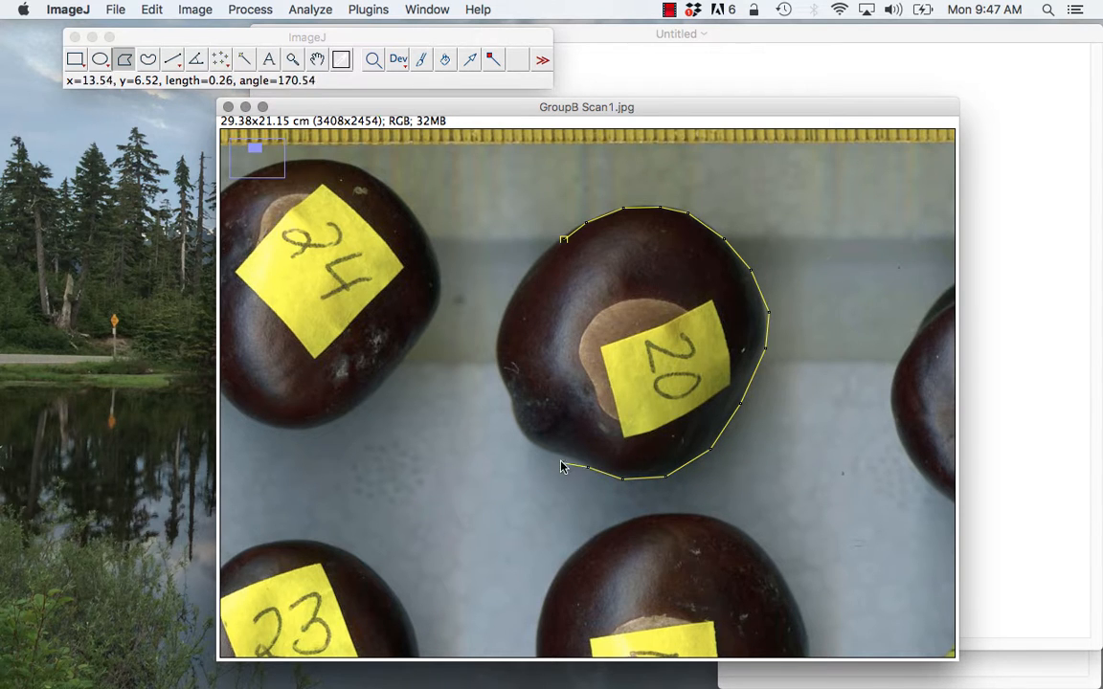
pyautogui.click(531, 446)
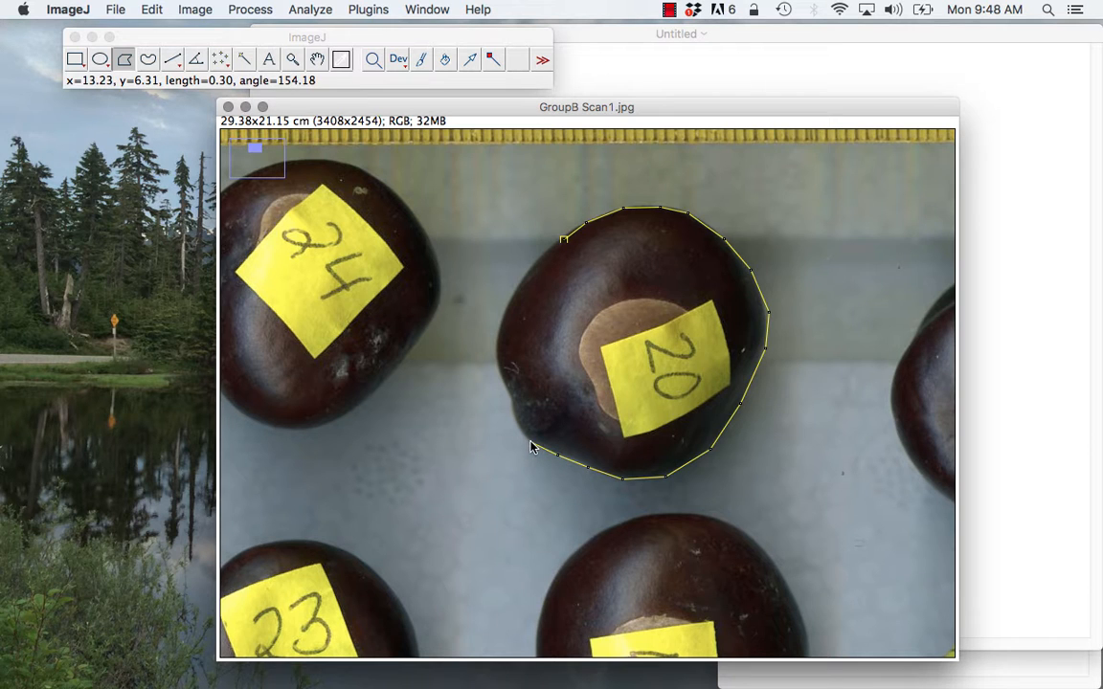
pyautogui.click(514, 421)
pyautogui.click(513, 402)
pyautogui.click(497, 368)
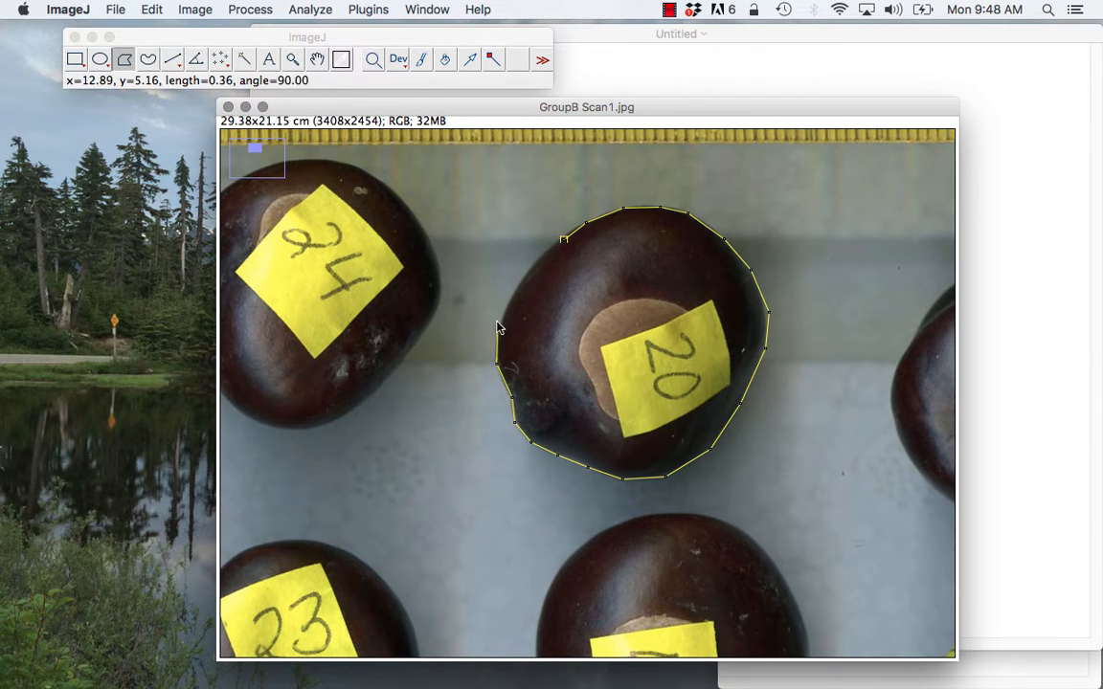
pyautogui.click(502, 320)
pyautogui.click(520, 280)
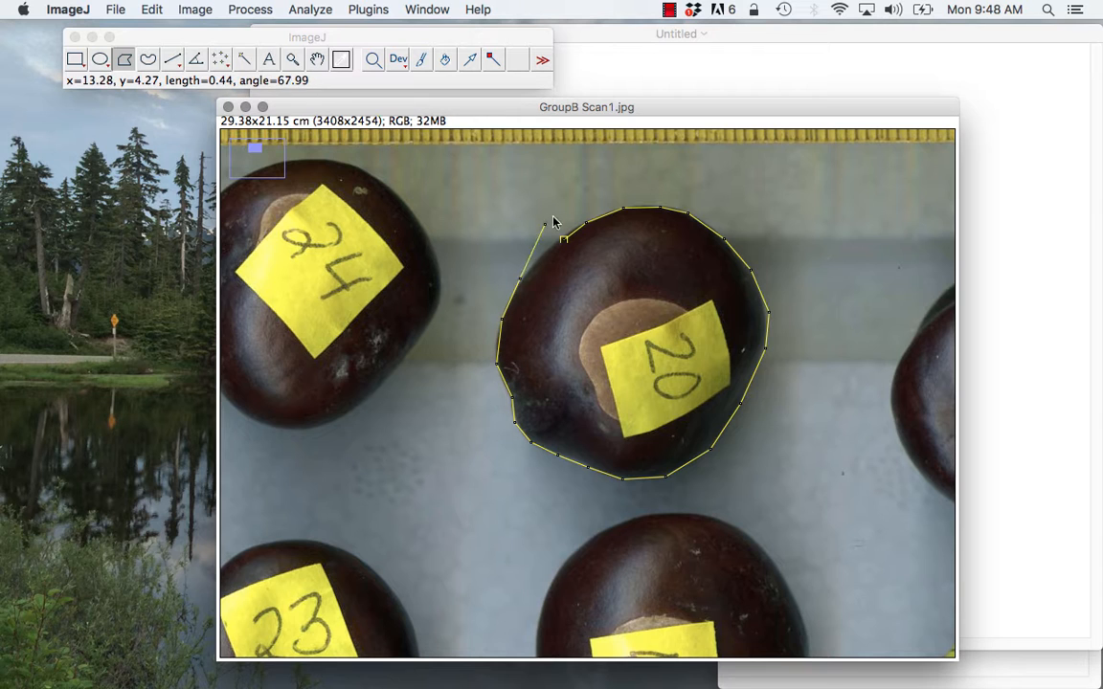
pyautogui.click(563, 240)
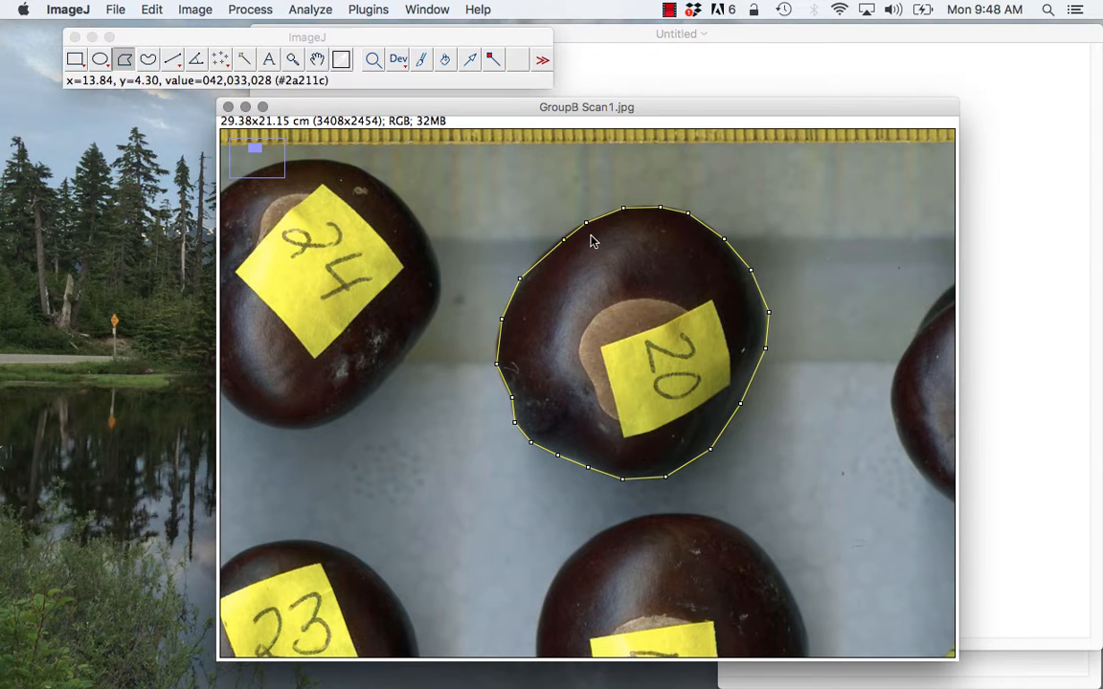
# - Measure the outlined nut labelled 20 and clear its outline from the full scan
pyautogui.click(308, 9)
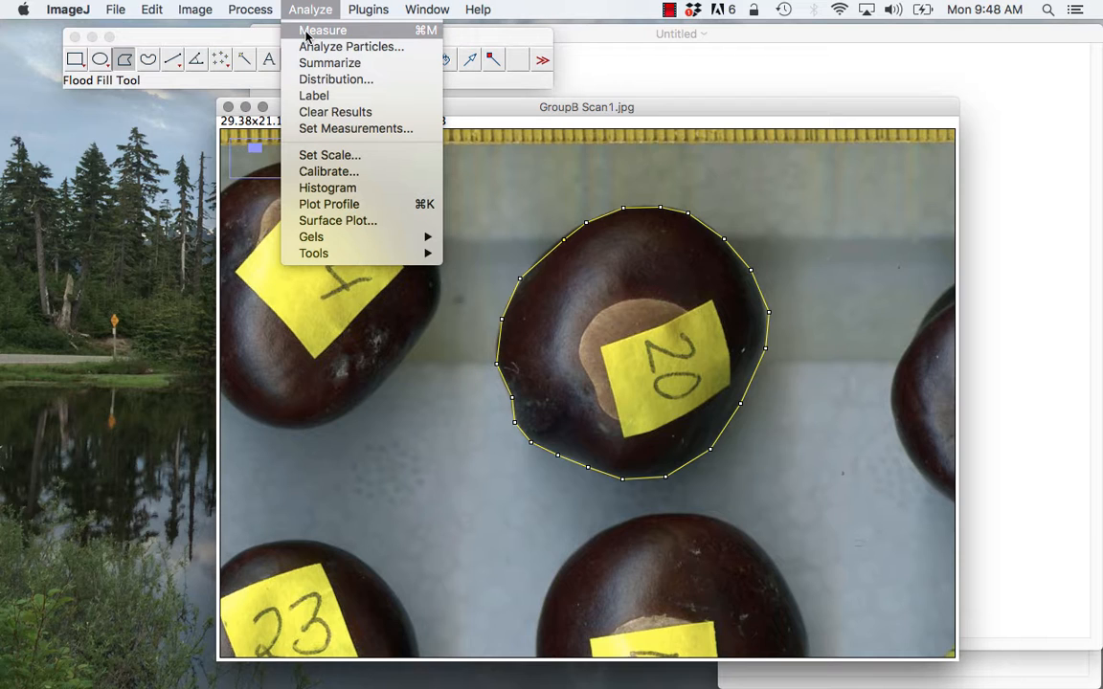
pyautogui.click(410, 35)
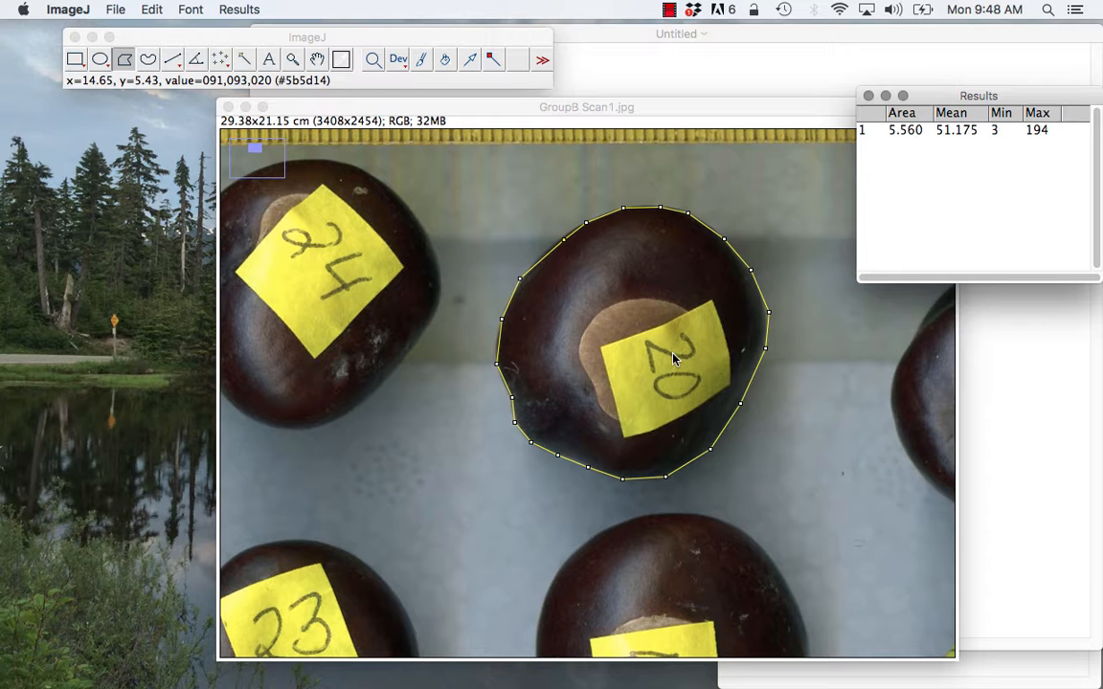
pyautogui.press('-')
pyautogui.press('-')
pyautogui.press('-')
pyautogui.press('-')
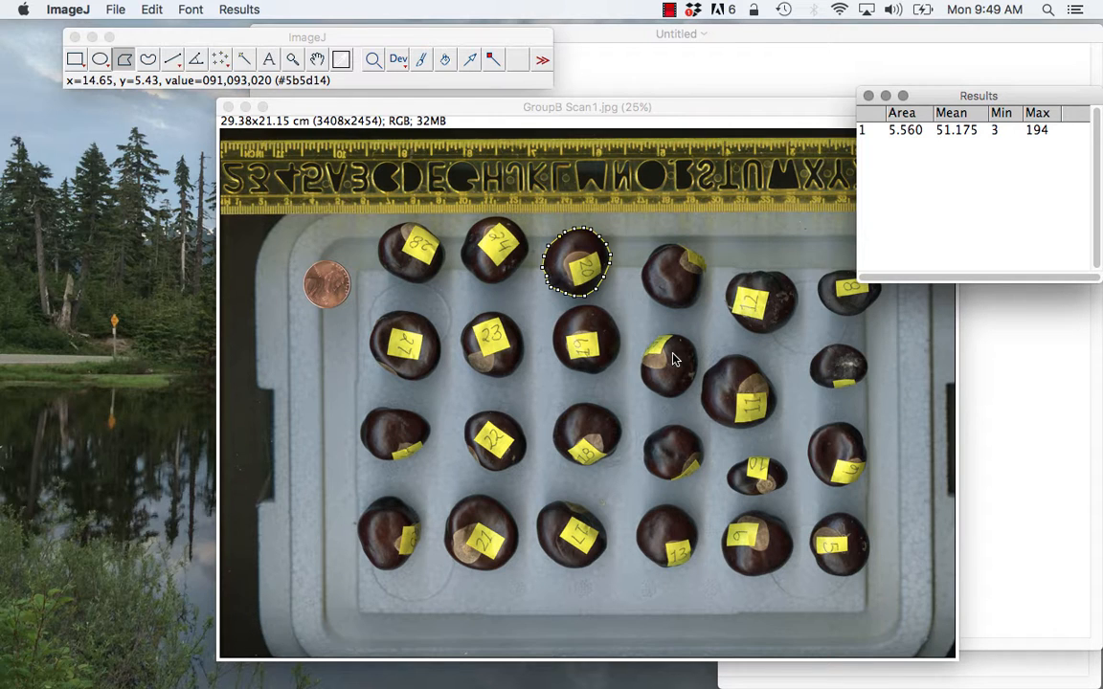
pyautogui.click(482, 260)
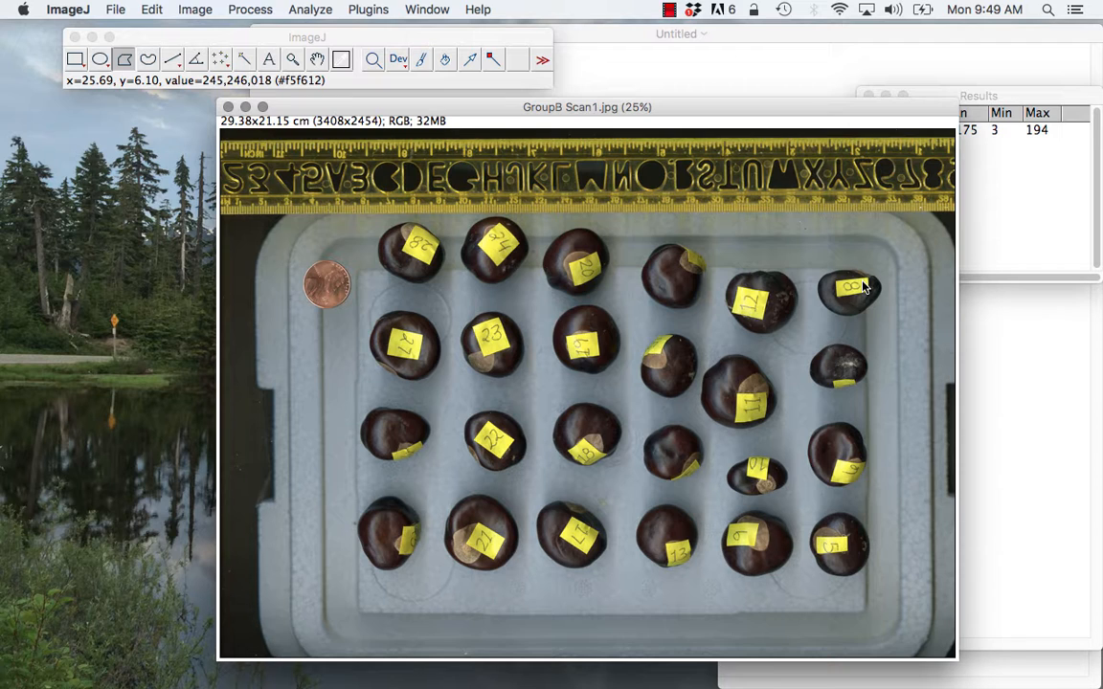
pyautogui.click(669, 9)
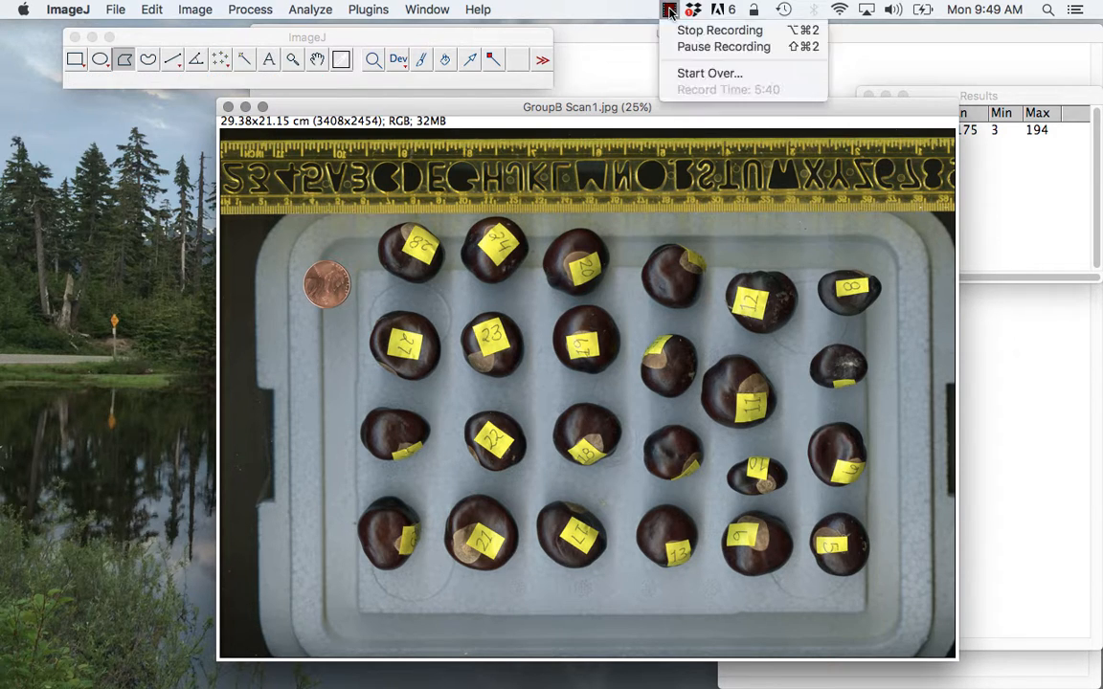